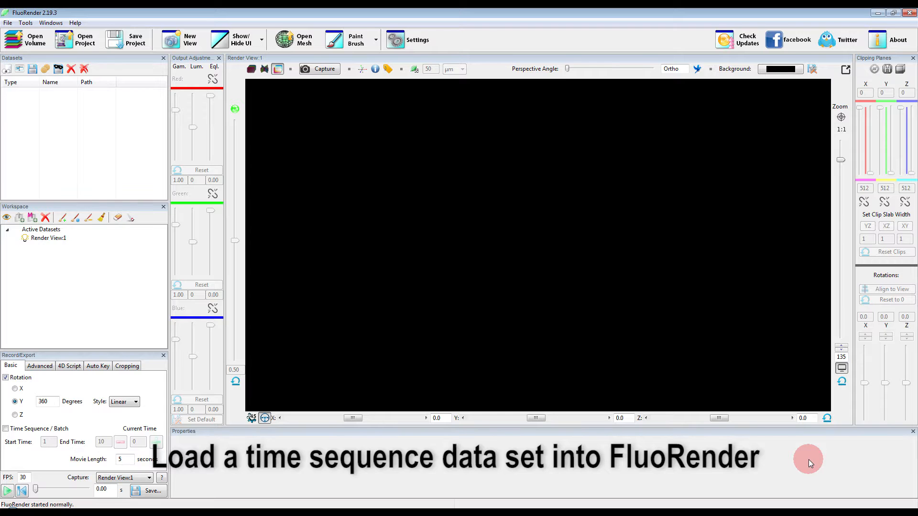
Load the time sequence data set as a volume from Track_test_T01.tif in the tracking_test folder.
left_click(30, 43)
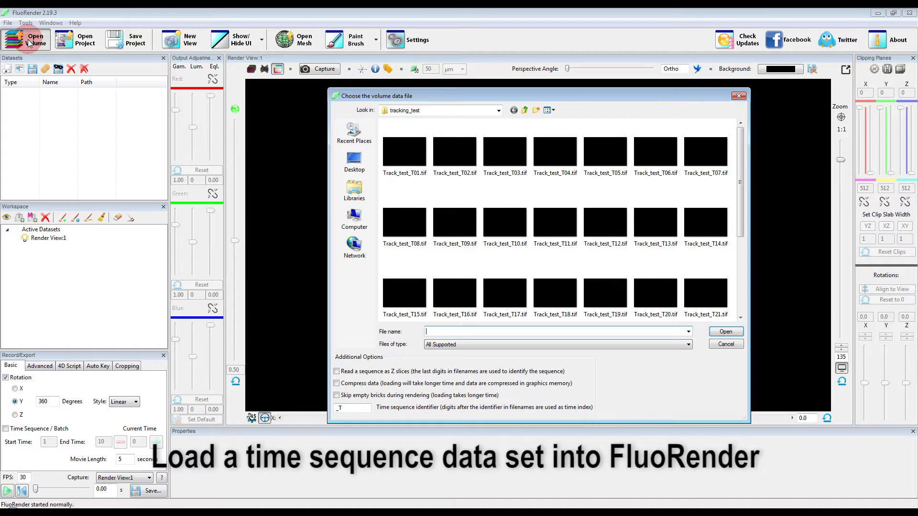
left_click(405, 159)
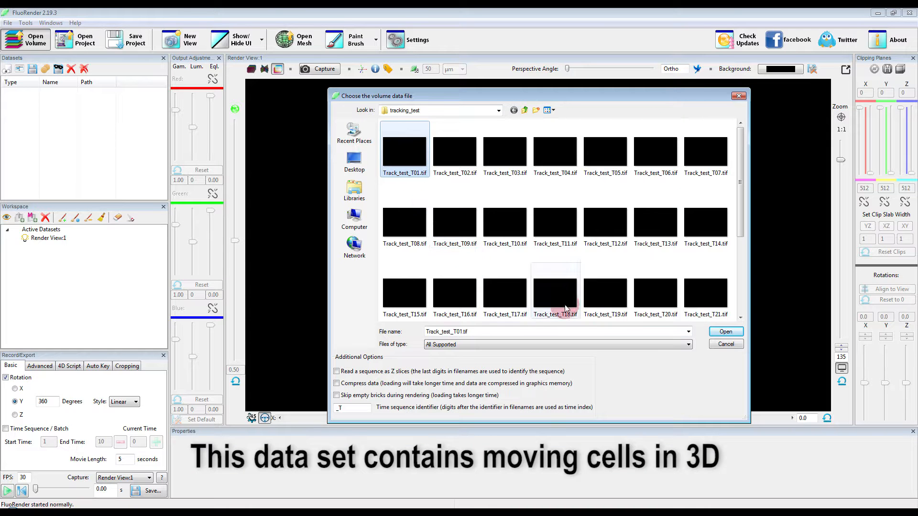
left_click(726, 333)
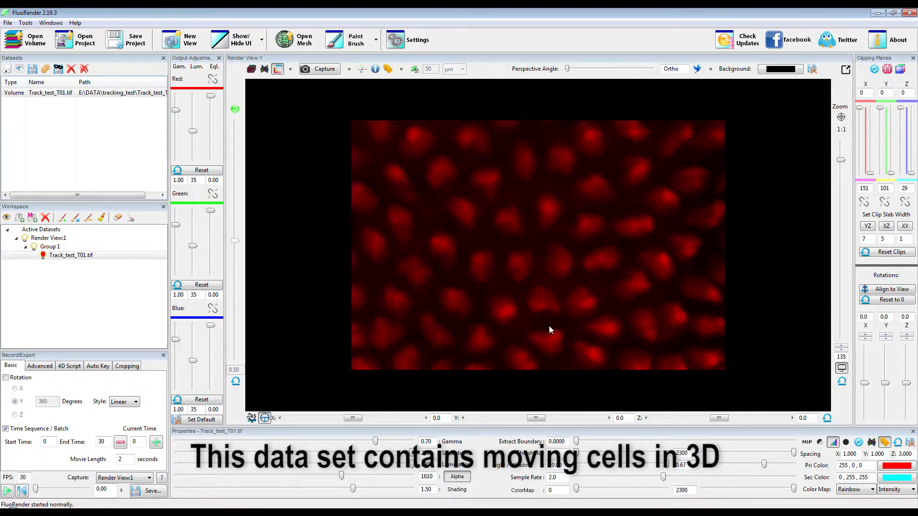
Play back the time sequence, return it to the start, and review the Keller Lab software web page in the browser.
left_click(6, 493)
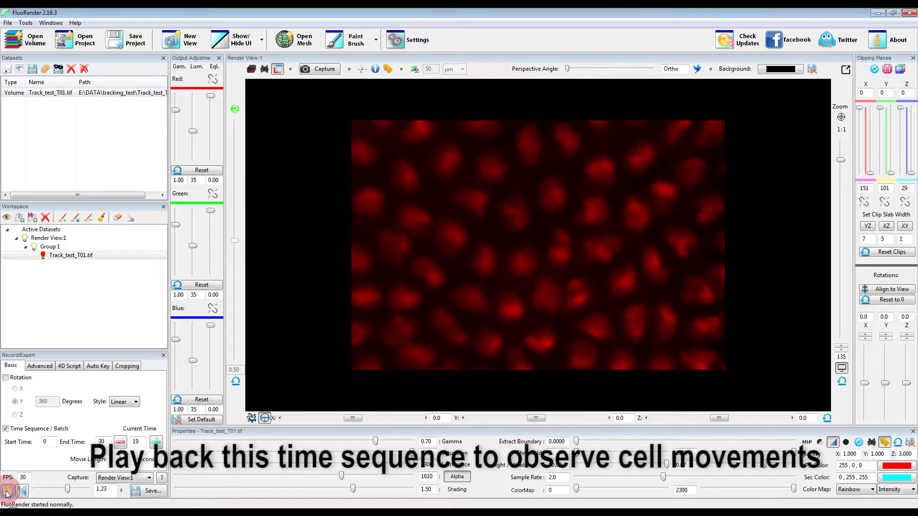
left_click(23, 491)
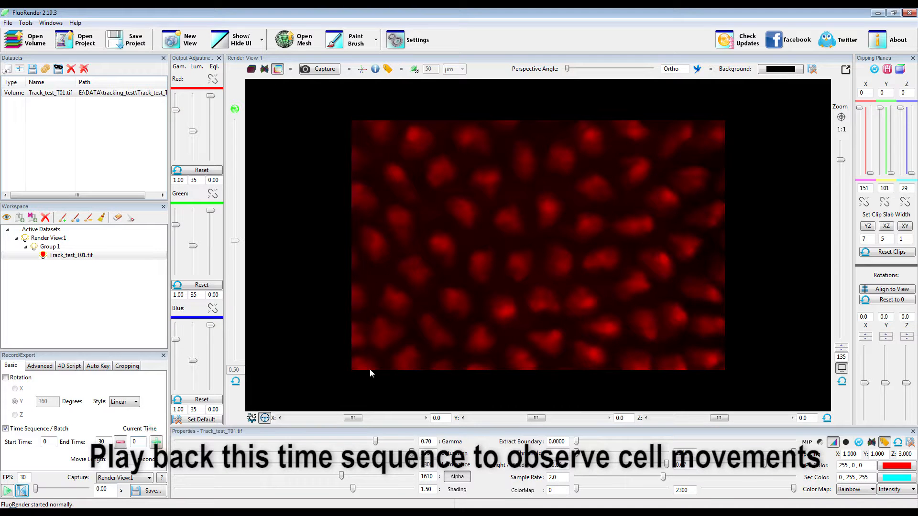
left_click_drag(917, 72, 443, 24)
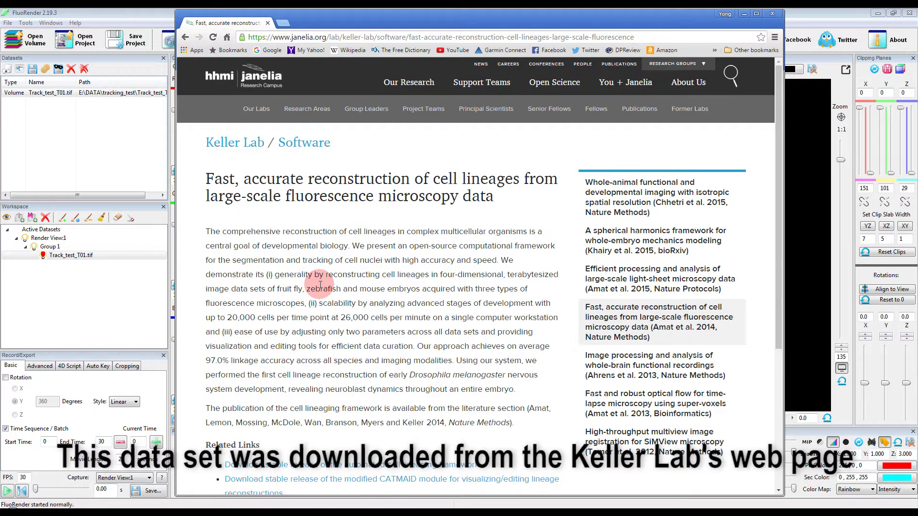
scroll(400, 248, "down", 5)
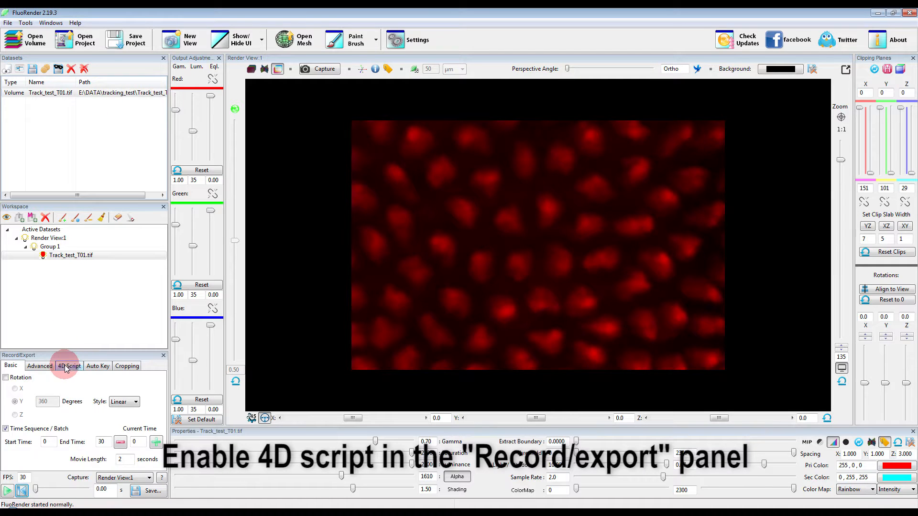
Enable execution of a 4D script during playback and open the Component Analyzer.
left_click(68, 367)
left_click(6, 380)
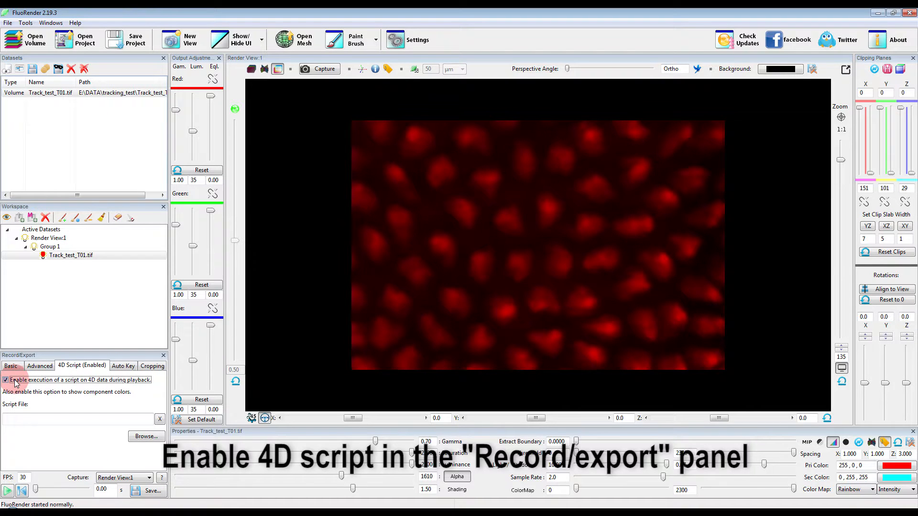
left_click(376, 41)
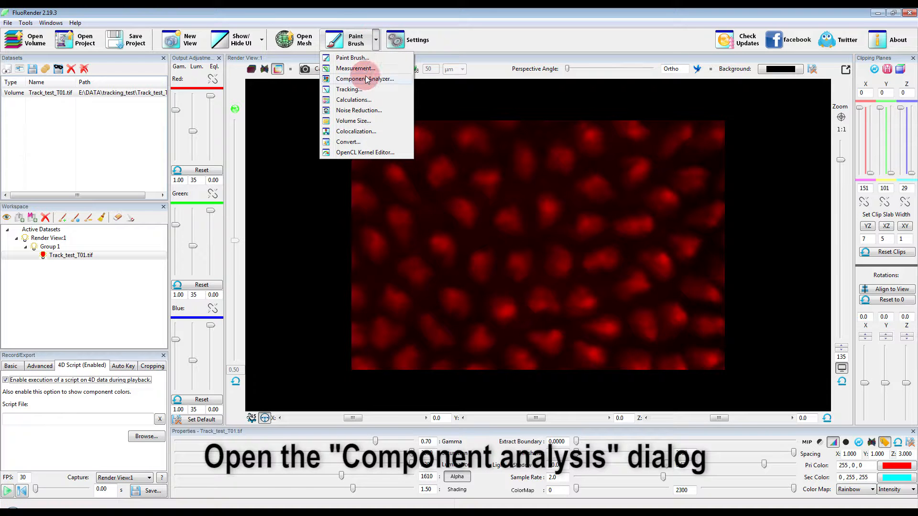
left_click(363, 80)
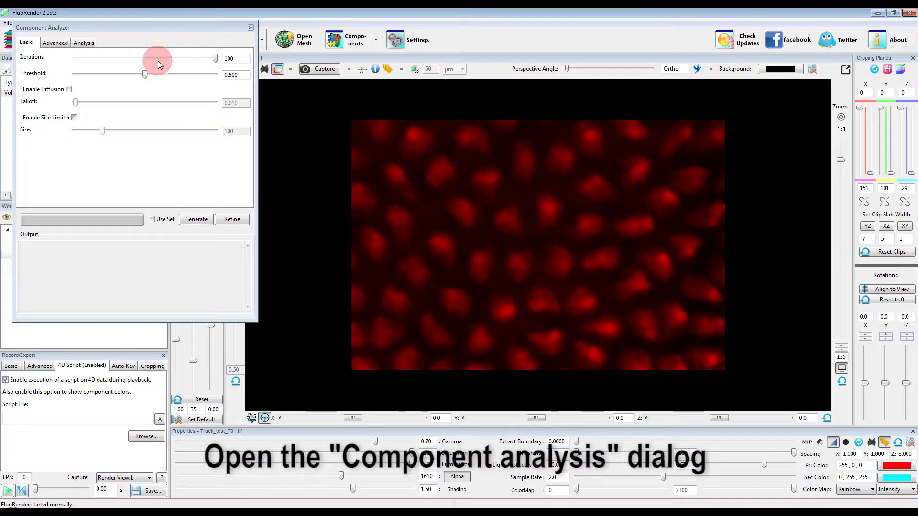
left_click_drag(133, 25, 155, 110)
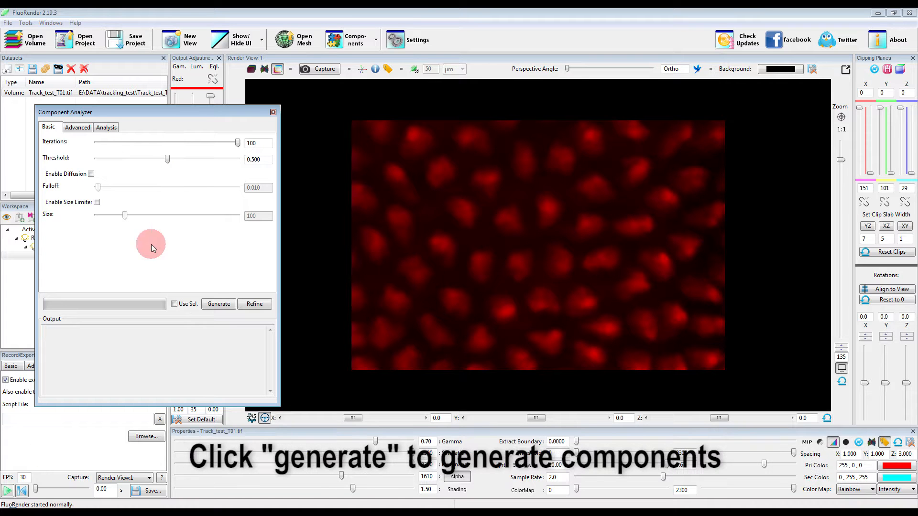
Generate components at the default threshold, and try again with thresholds of 0.753 and 0.115.
left_click(219, 305)
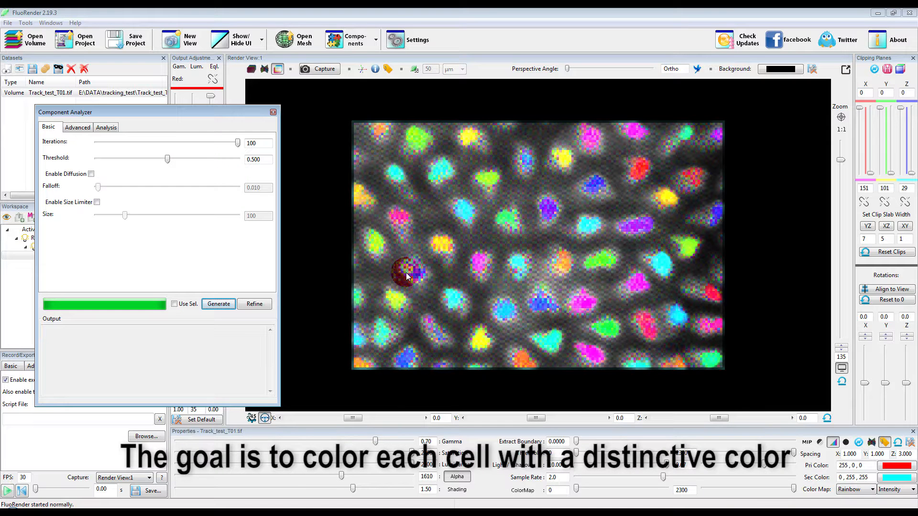
left_click_drag(167, 159, 204, 163)
left_click(221, 304)
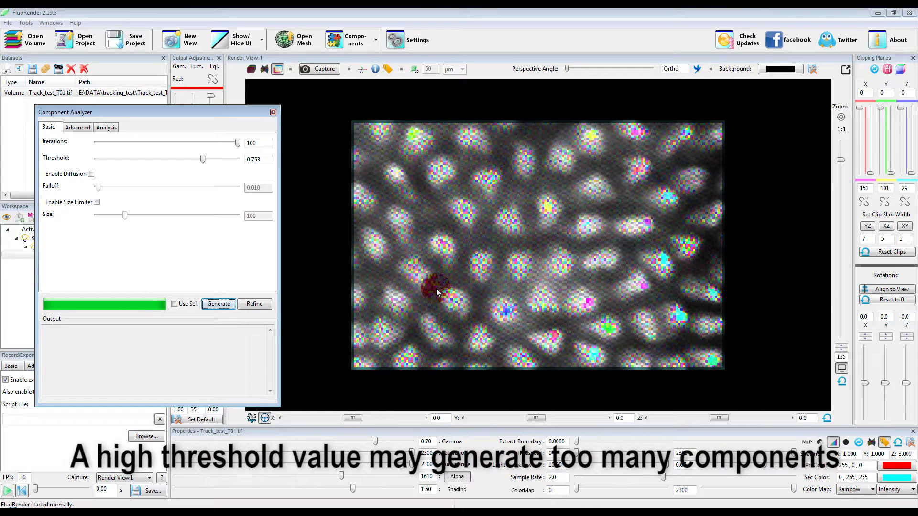
left_click_drag(203, 159, 115, 163)
left_click(216, 305)
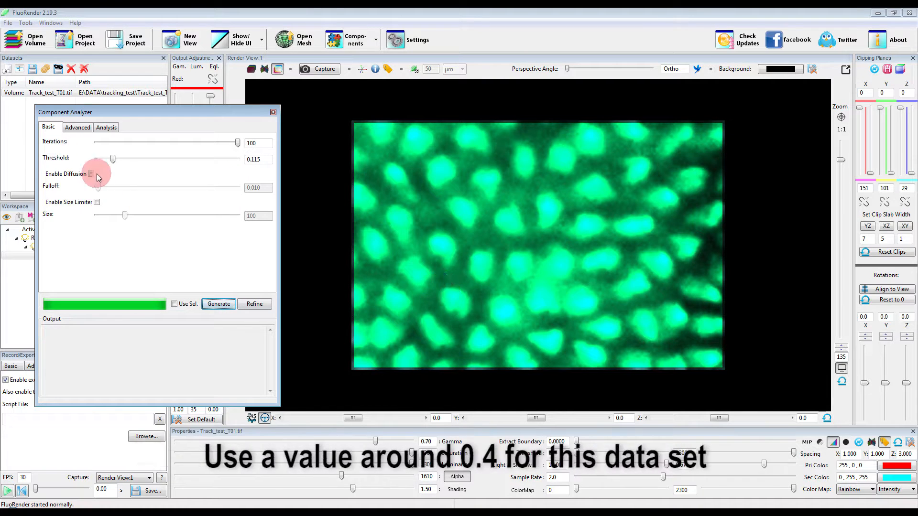
Set the component threshold to 0.410, regenerate the components, and move the Component Analyzer clear of the script settings.
left_click_drag(113, 159, 151, 164)
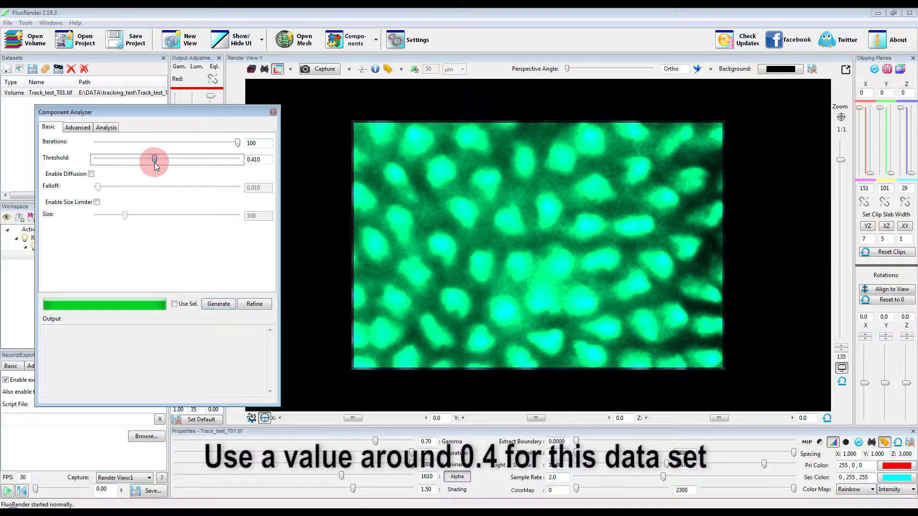
left_click(218, 304)
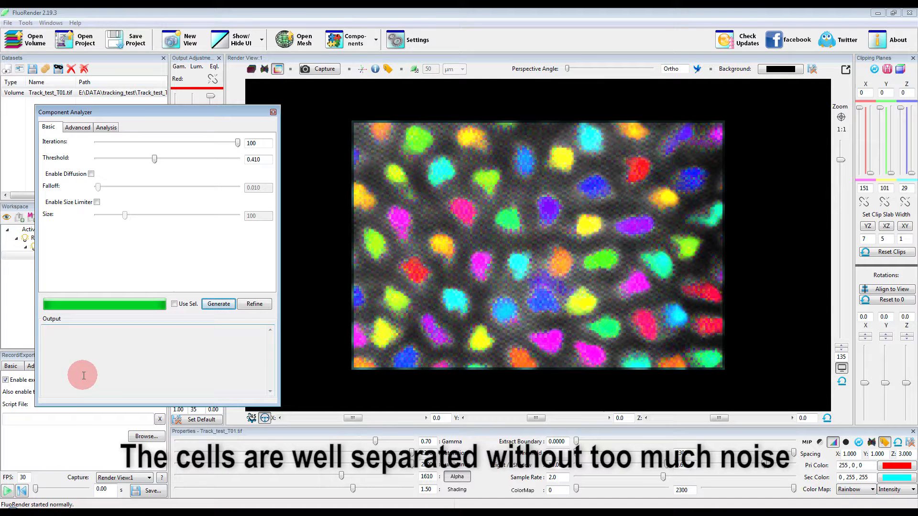
left_click_drag(137, 118, 68, 68)
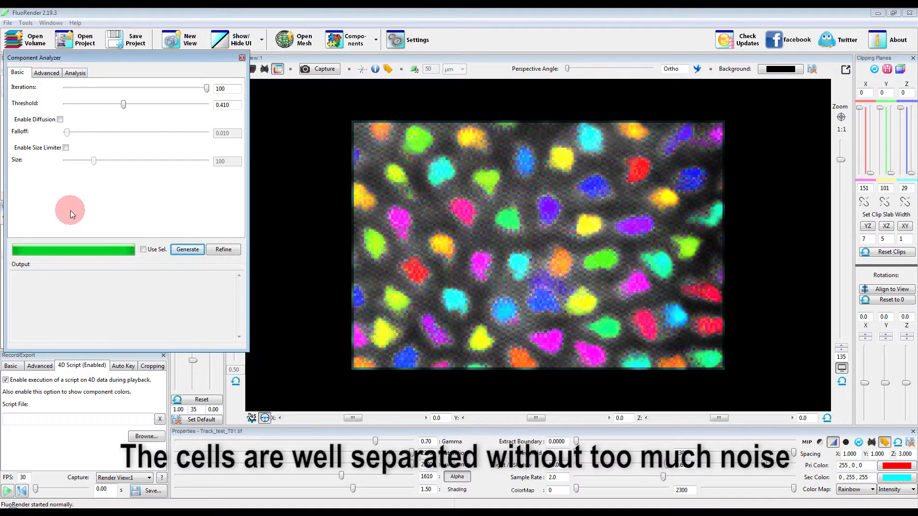
Inspect the tasks in script_4d_generate_comp.txt with UltraEdit and load that file as the 4D script.
left_click(144, 437)
left_click(568, 125)
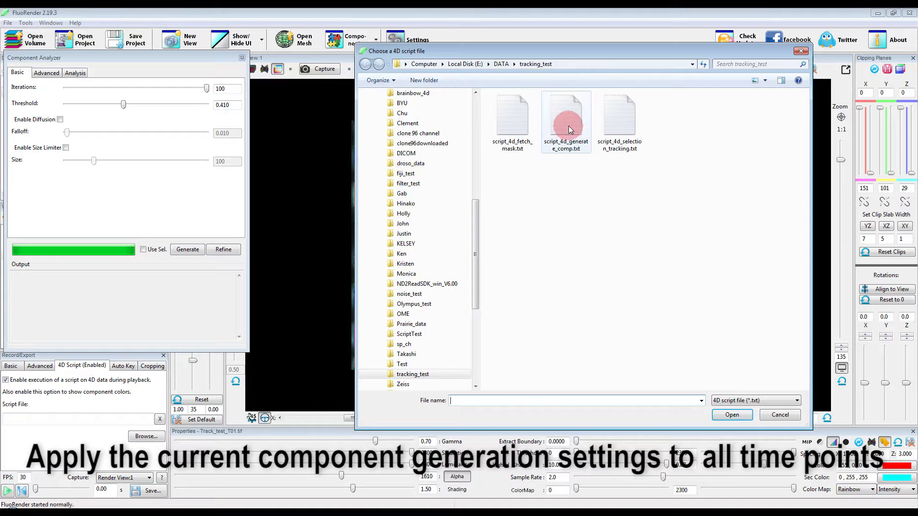
right_click(566, 120)
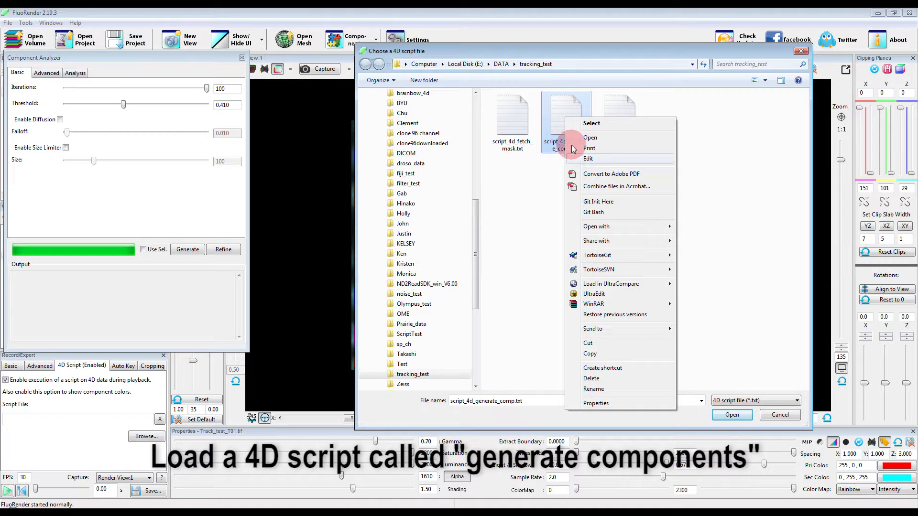
left_click(595, 295)
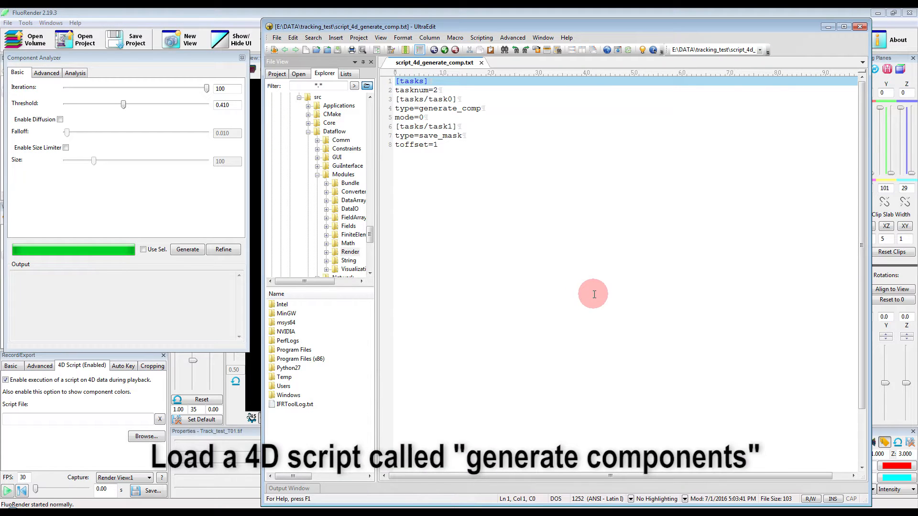
left_click_drag(395, 90, 483, 107)
left_click(420, 108)
left_click_drag(420, 135, 462, 136)
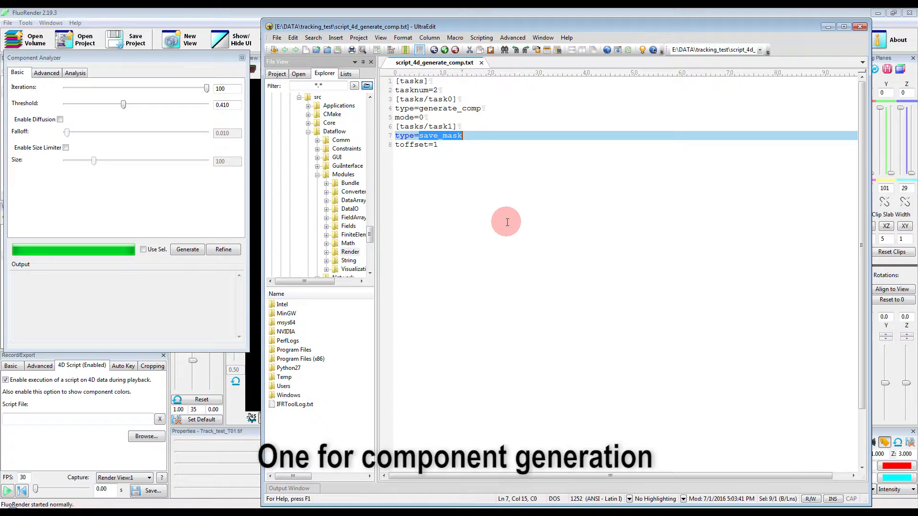
left_click(860, 26)
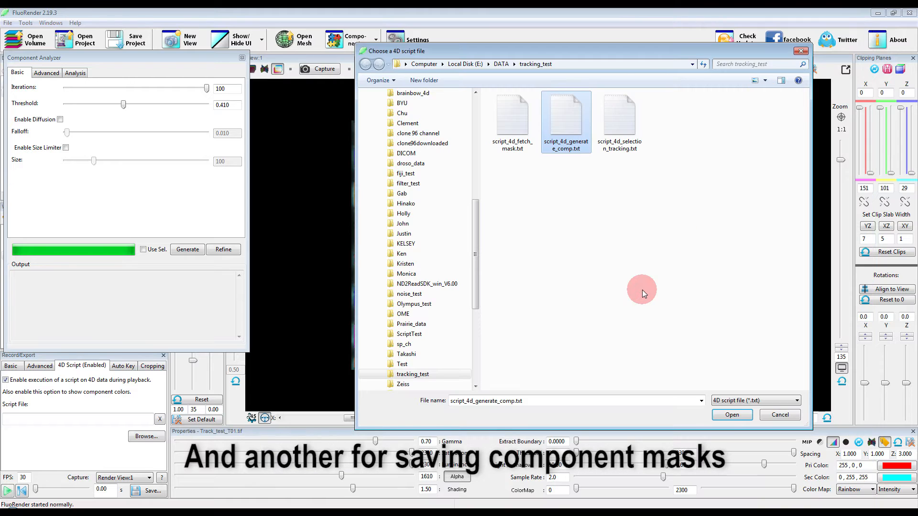
left_click(731, 414)
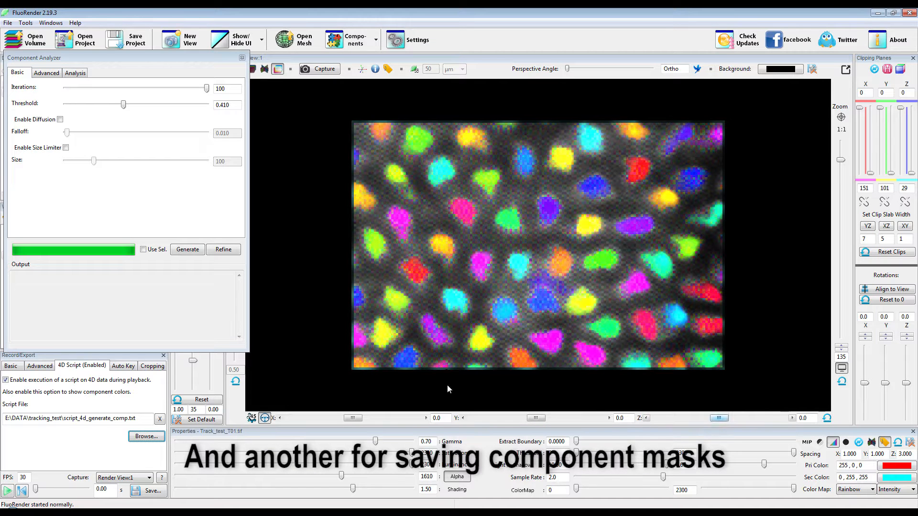
Run the component generation script through the whole time sequence and check the tracking_test folder for the saved mask files.
left_click(7, 491)
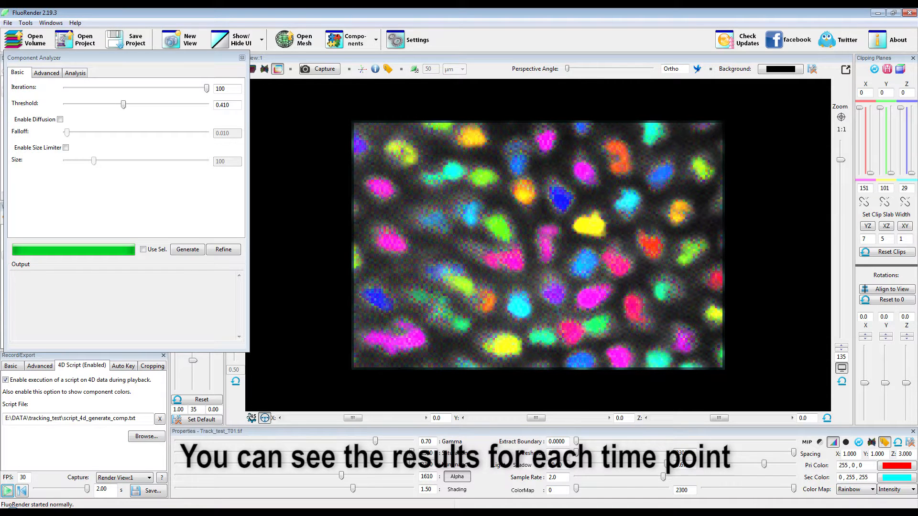
left_click_drag(917, 120, 531, 70)
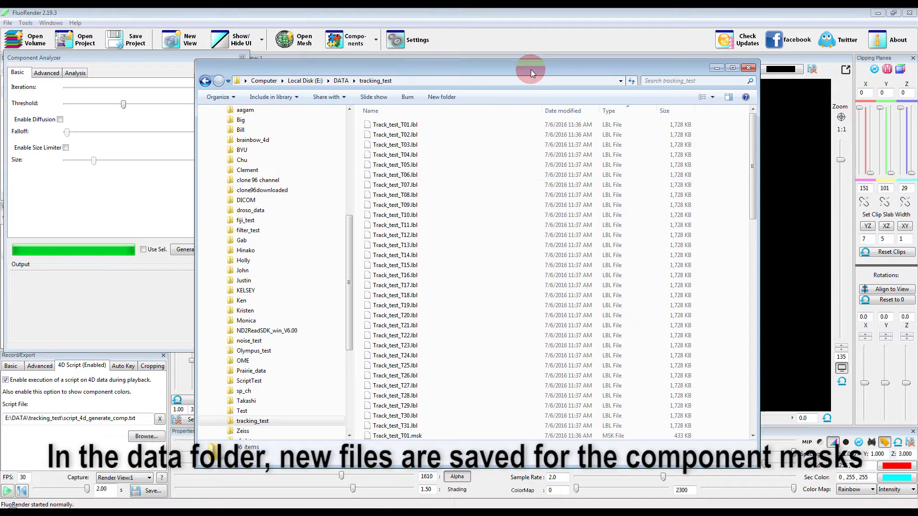
left_click_drag(752, 123, 747, 103)
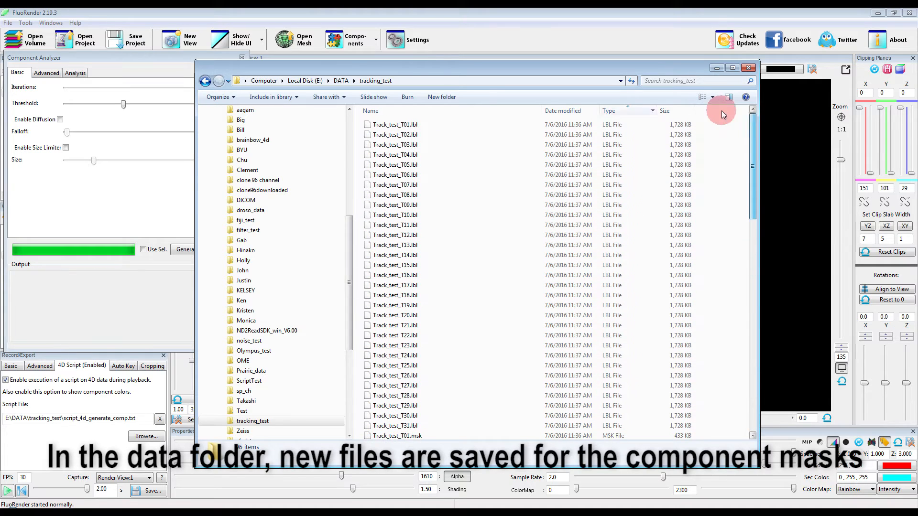
left_click_drag(413, 71, 703, 107)
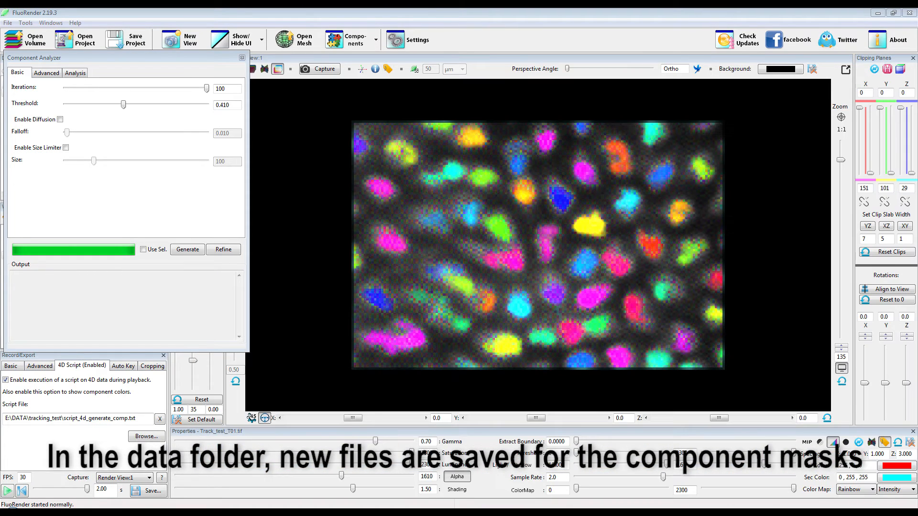
Inspect the task in script_4d_fetch_mask.txt with UltraEdit and load that file as the 4D script.
left_click(144, 437)
left_click(601, 228)
left_click(514, 117)
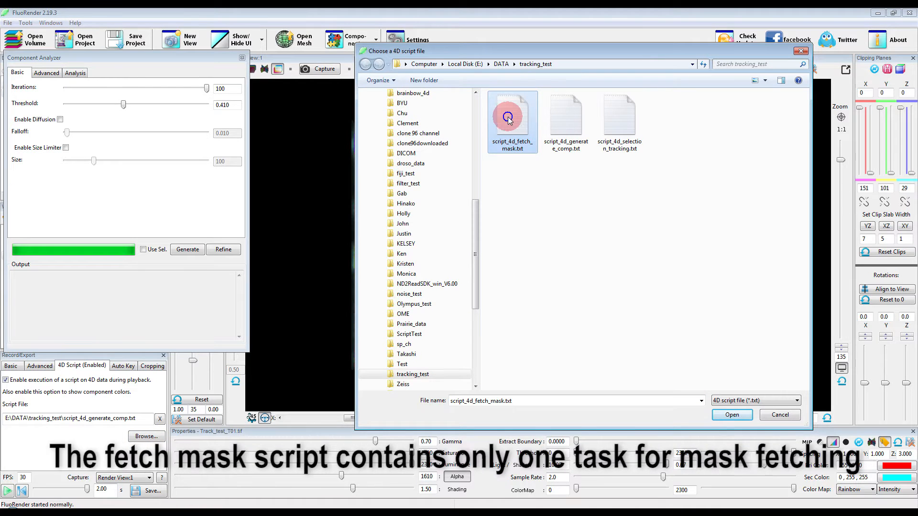
right_click(509, 117)
left_click(543, 295)
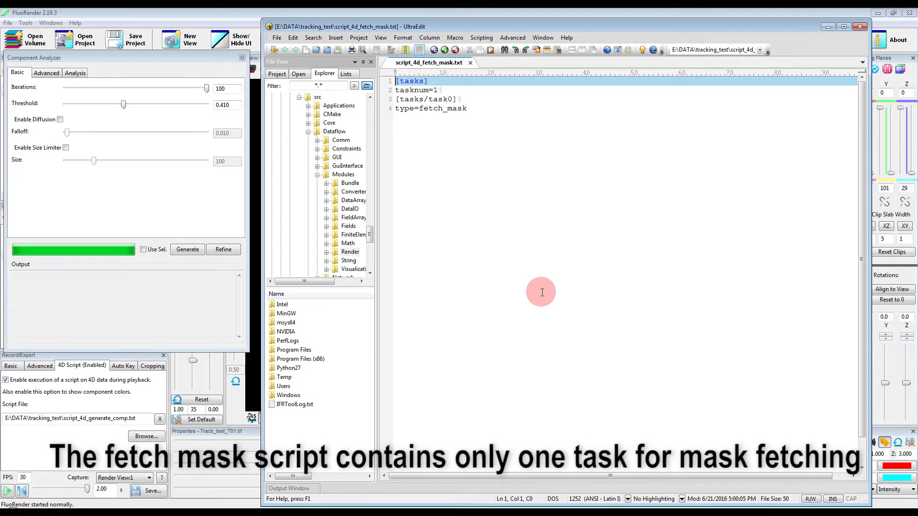
double_click(443, 108)
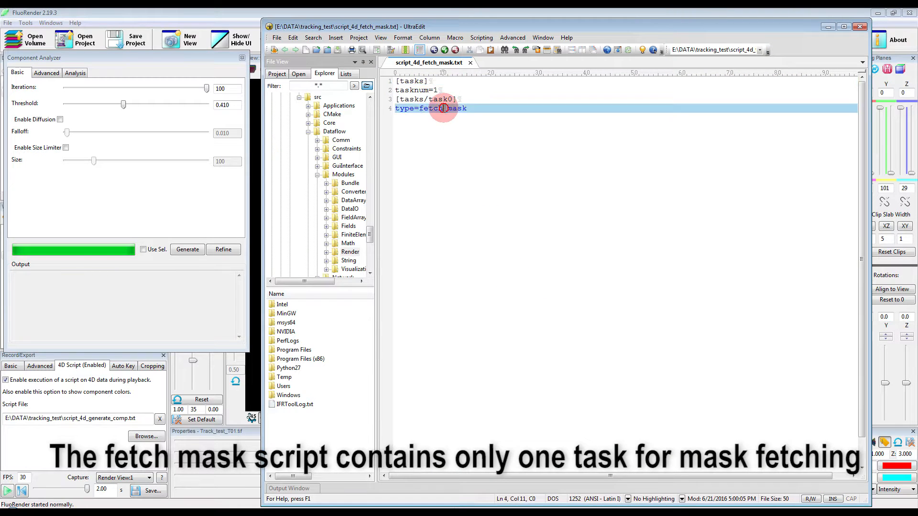
left_click(861, 27)
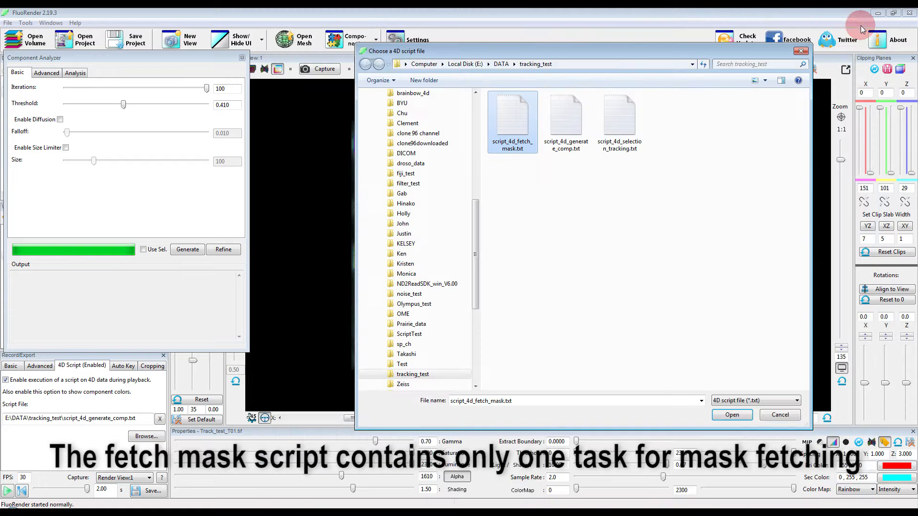
left_click(729, 416)
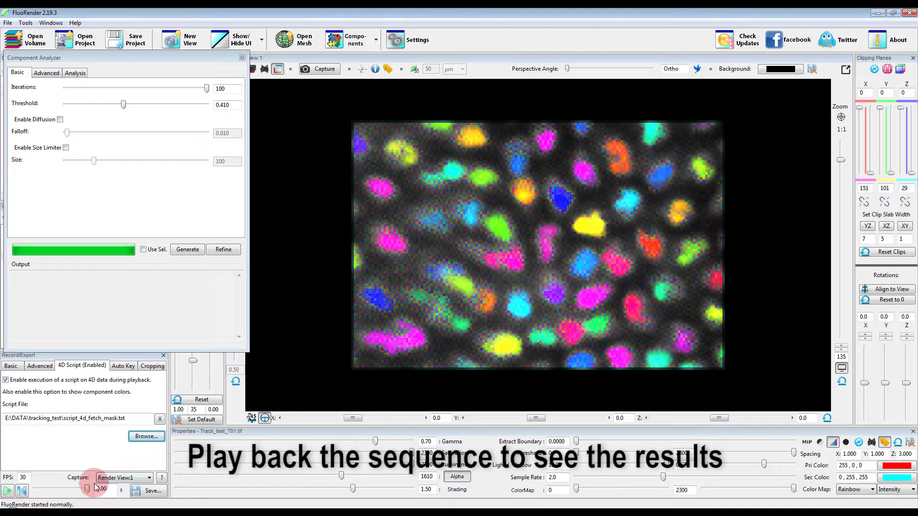
Return the sequence to its first time point and play it back to review the colored components.
left_click(21, 491)
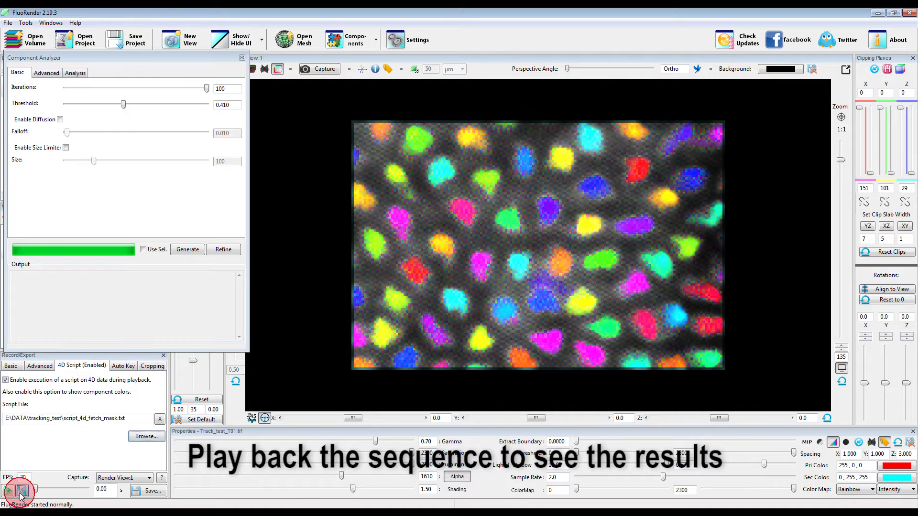
left_click(12, 495)
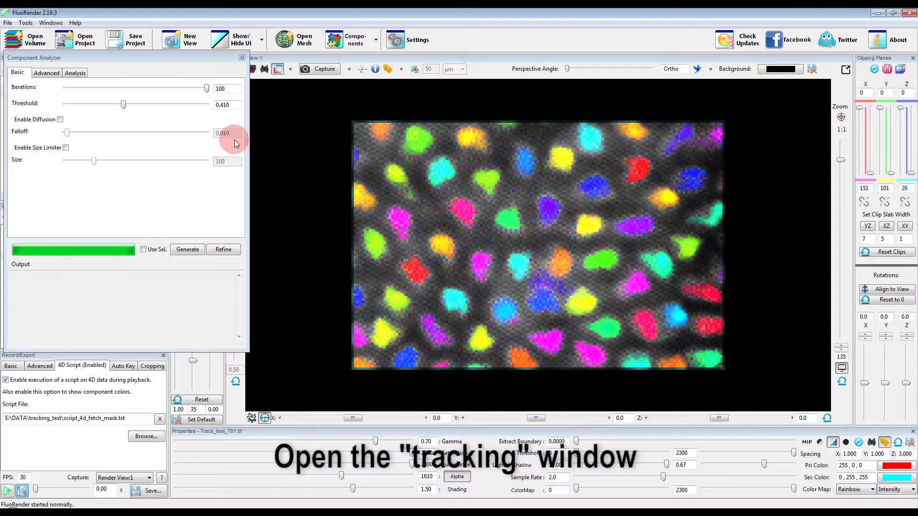
Close the component analyzer and generate a new track map for the time sequence in the Tracking window.
left_click(242, 58)
left_click(376, 40)
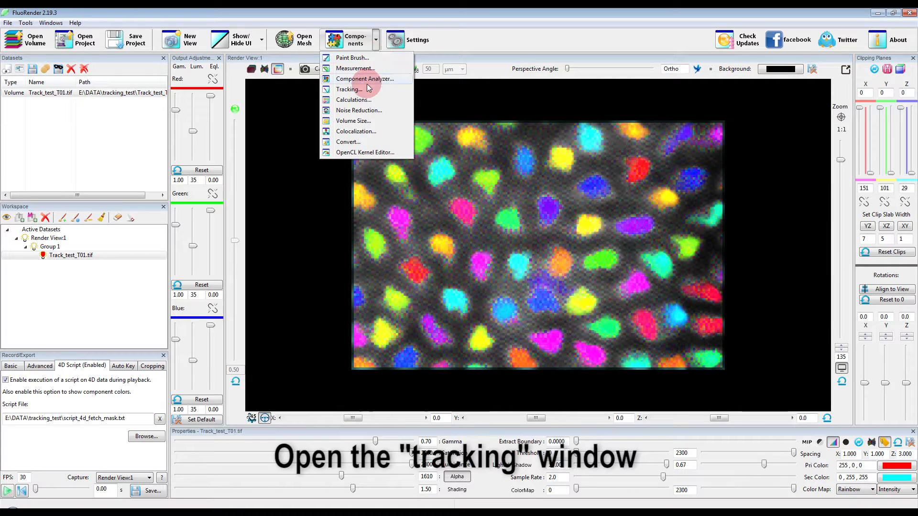
left_click(344, 90)
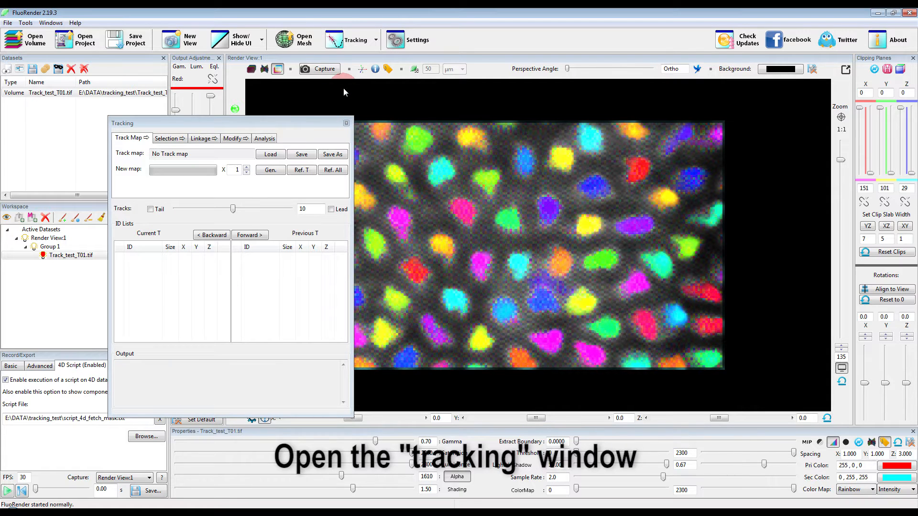
left_click(269, 171)
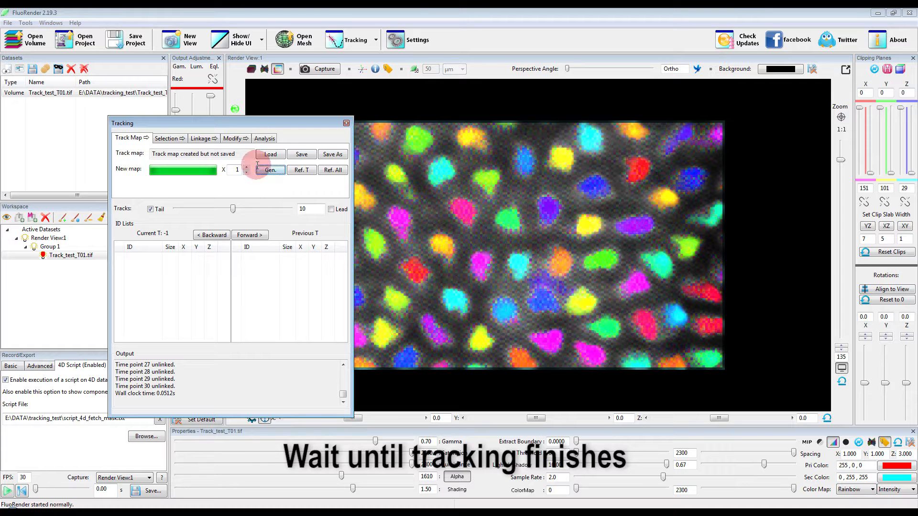
left_click_drag(236, 126, 138, 71)
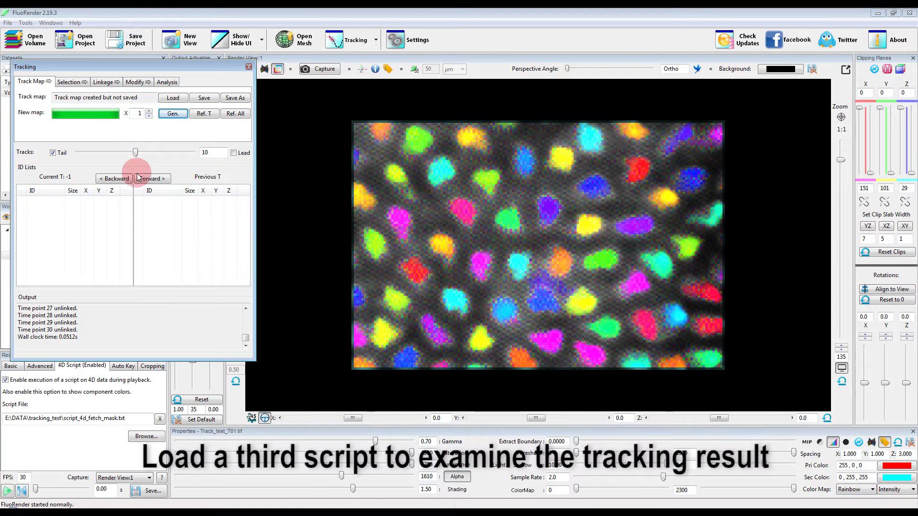
Inspect the task in script_4d_selection_tracking.txt with UltraEdit and load that file as the 4D script.
left_click(144, 437)
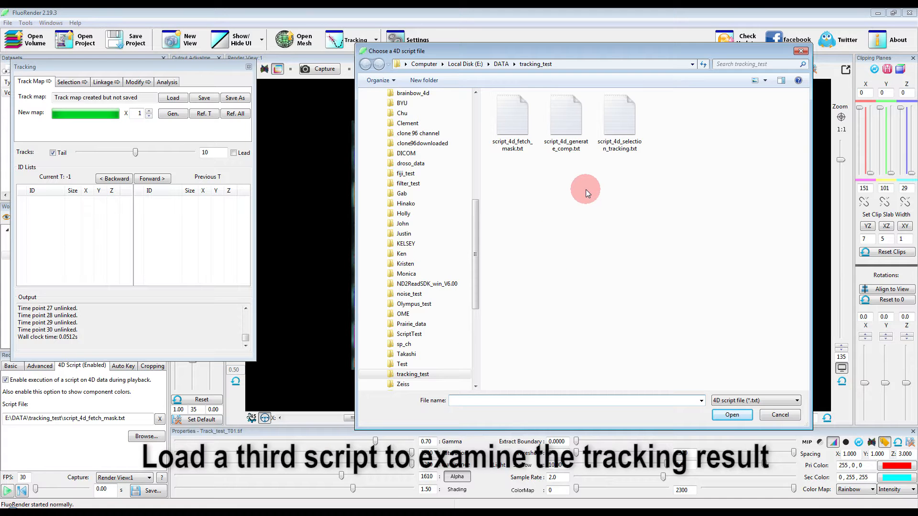
left_click(625, 123)
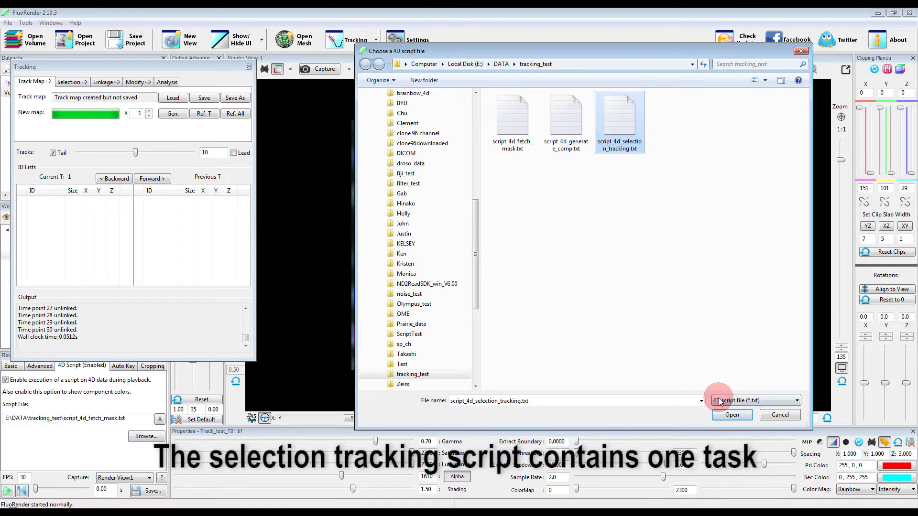
right_click(610, 122)
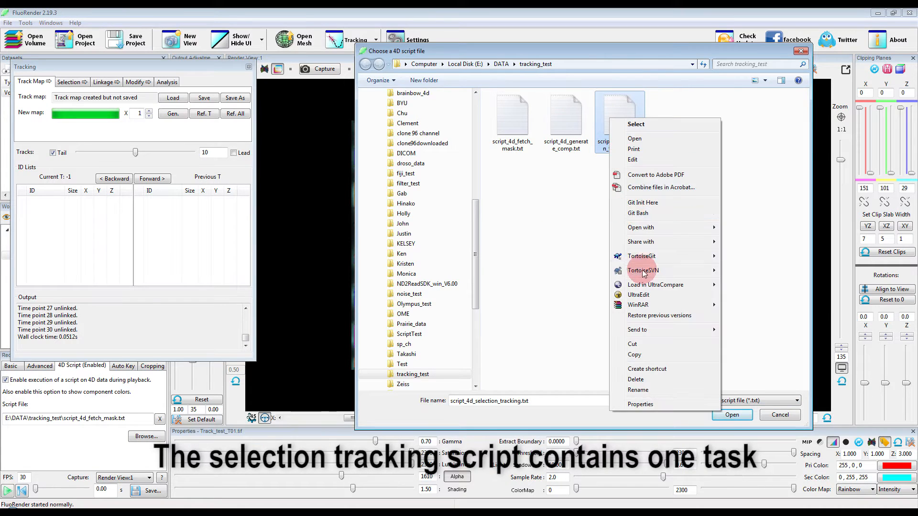
left_click(636, 294)
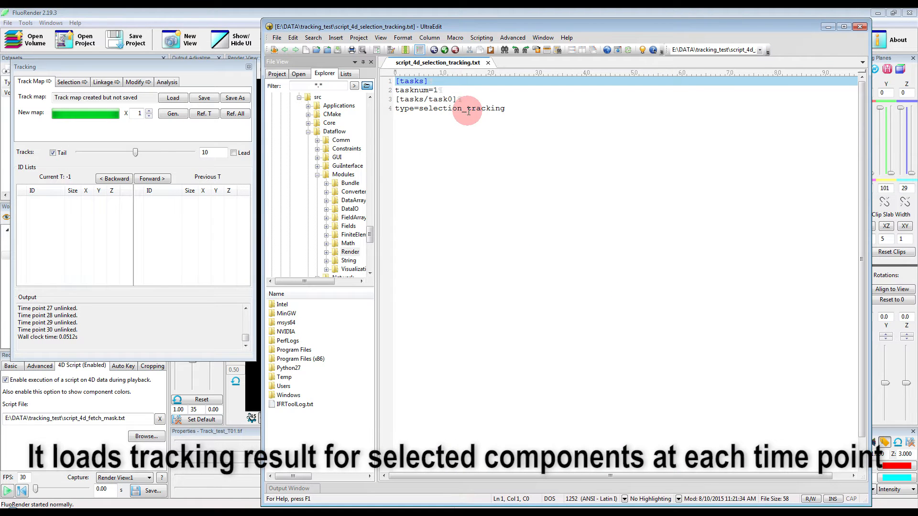
double_click(450, 109)
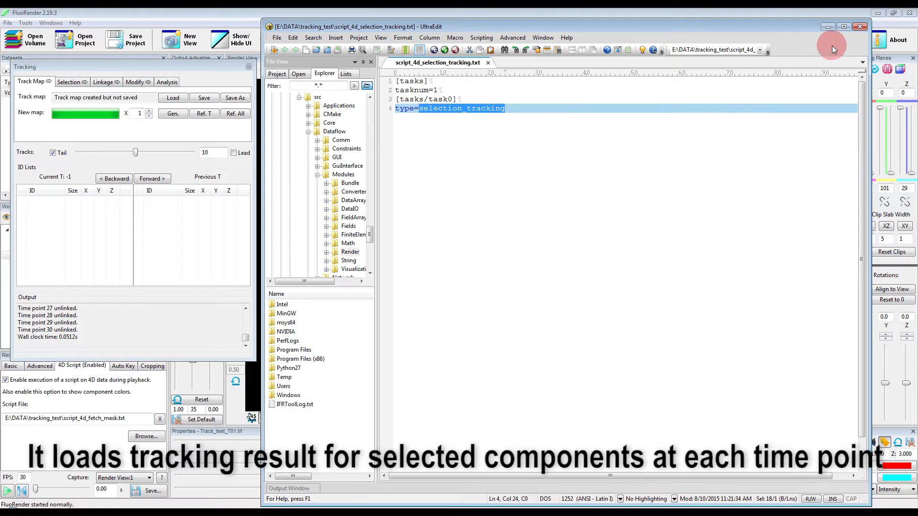
left_click(859, 29)
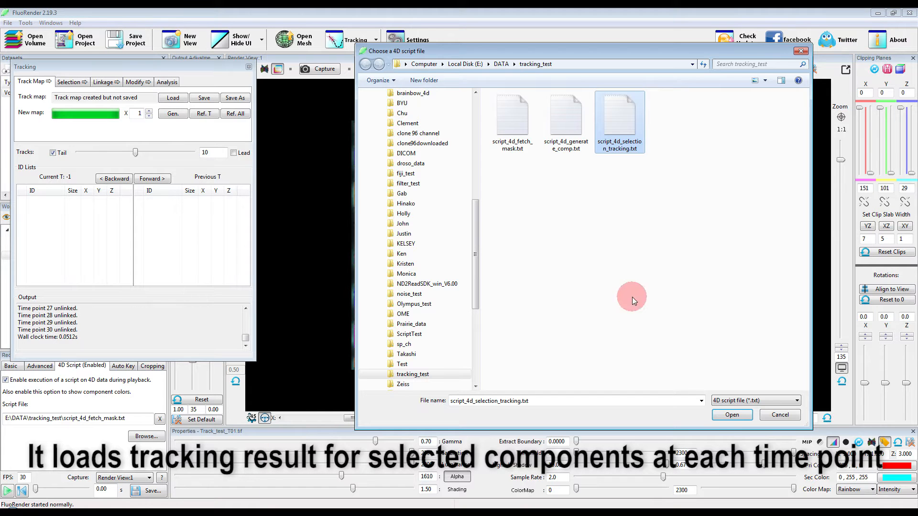
left_click(728, 415)
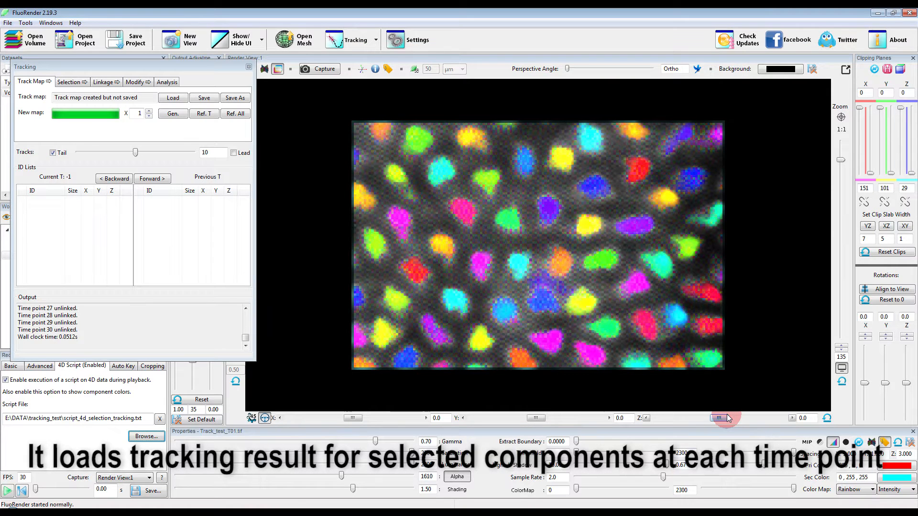
Clear the current selection, brush-select a single cell near the middle of the volume, and add it to the tracking ID list as a full component.
left_click(13, 368)
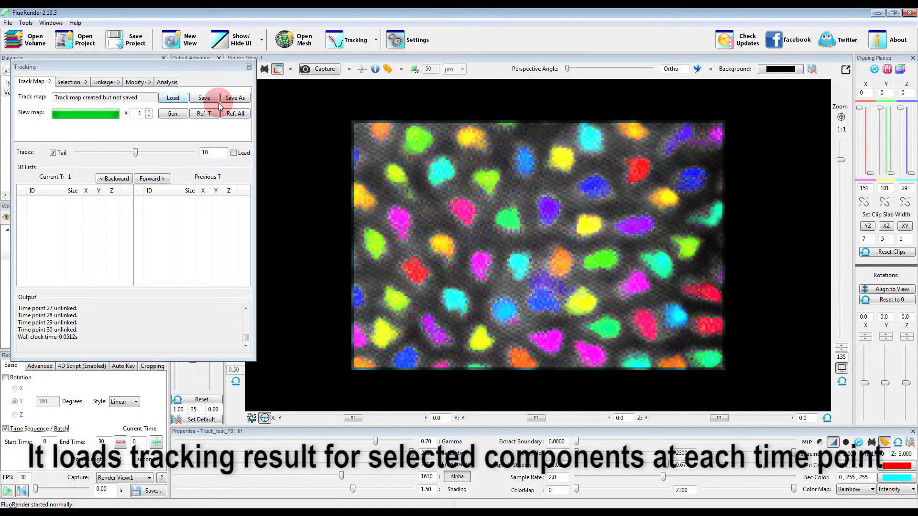
left_click_drag(220, 65, 305, 117)
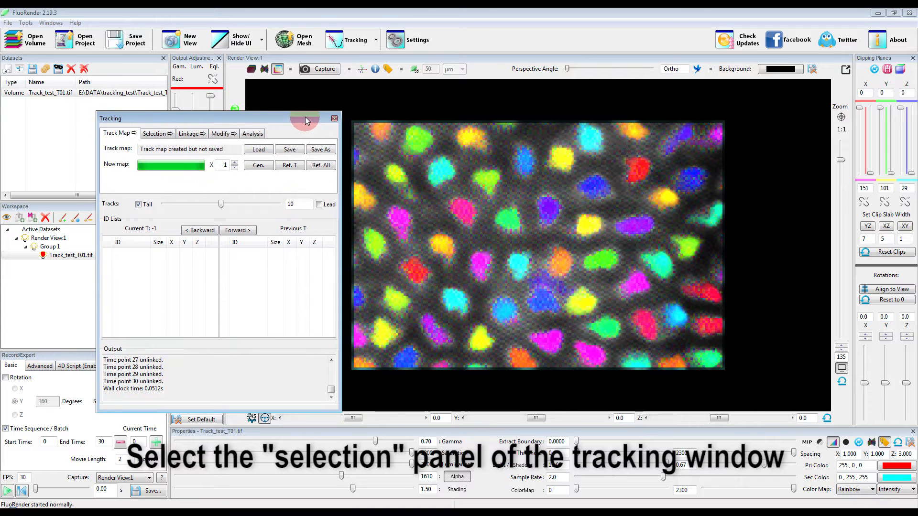
left_click(158, 133)
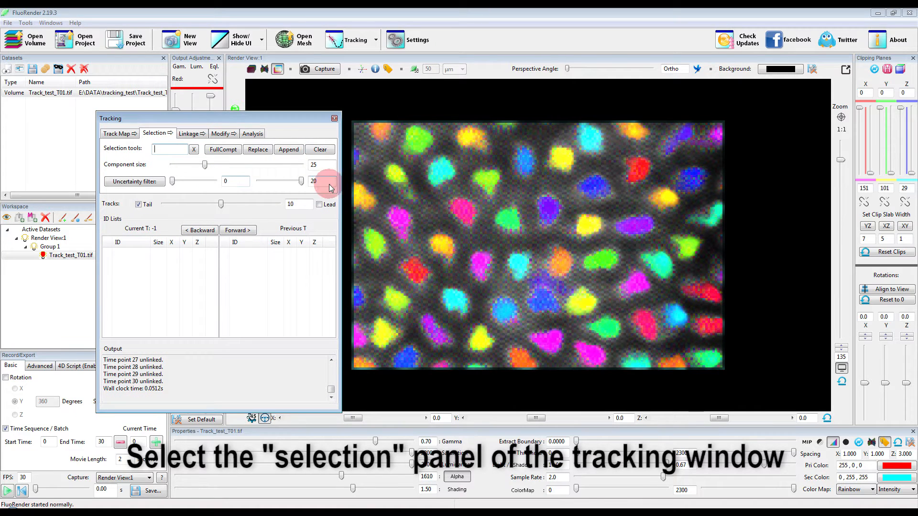
left_click(320, 150)
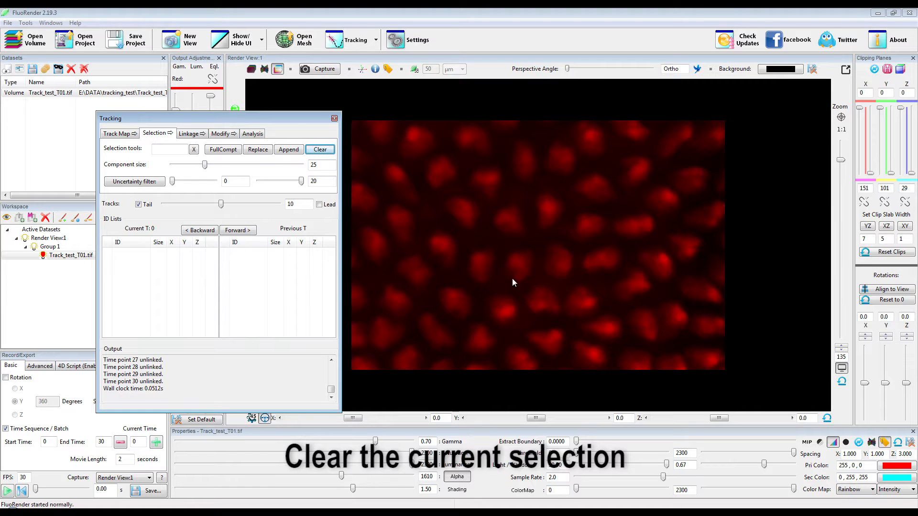
left_click_drag(479, 263, 480, 266, "shift")
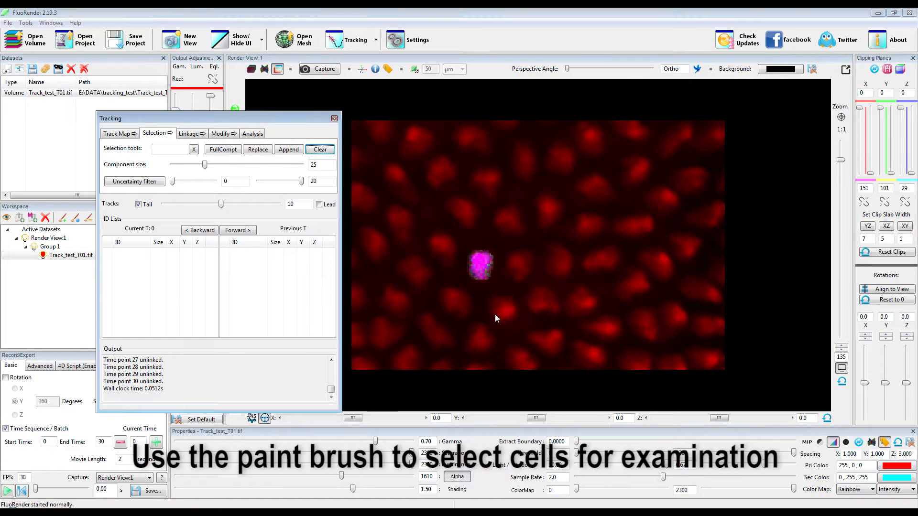
left_click(219, 149)
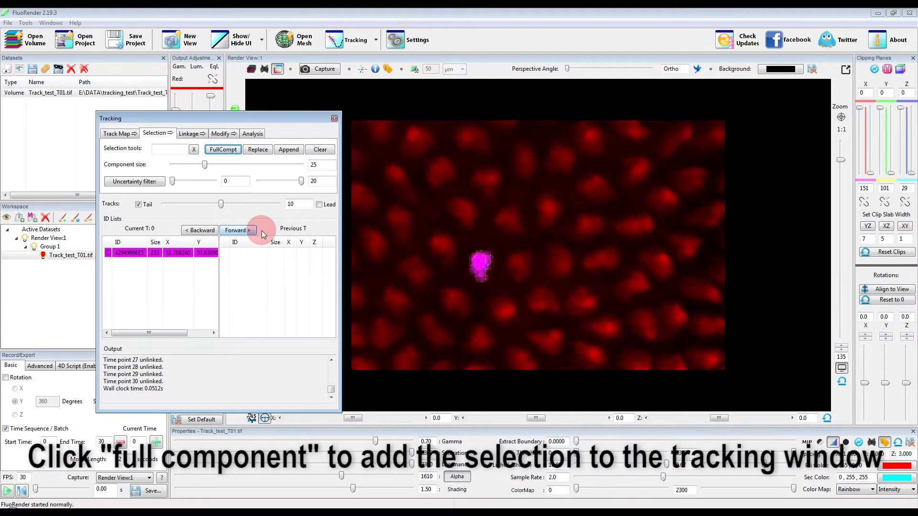
Step the selected cell forward one time point at a time up to time point 30 to examine its tracking and trajectory.
left_click(241, 231)
left_click(241, 231)
left_click(241, 231)
left_click(240, 231)
left_click(241, 231)
left_click(241, 231)
left_click(241, 231)
left_click(241, 231)
left_click(241, 231)
left_click(241, 231)
left_click(241, 231)
left_click(241, 231)
left_click(241, 230)
left_click(241, 231)
left_click(241, 231)
left_click(241, 231)
left_click(241, 231)
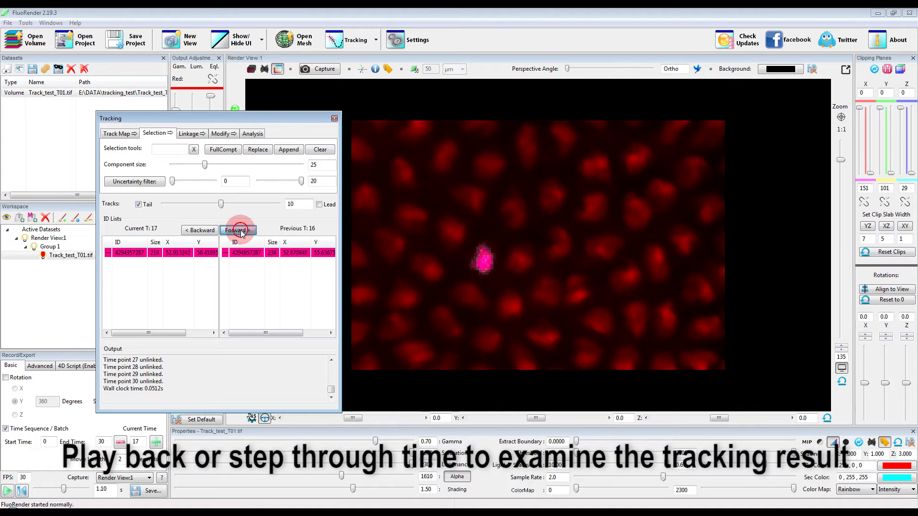
left_click(241, 231)
left_click(241, 230)
left_click(241, 231)
left_click(241, 231)
left_click(241, 231)
left_click(241, 231)
left_click(241, 231)
left_click(241, 231)
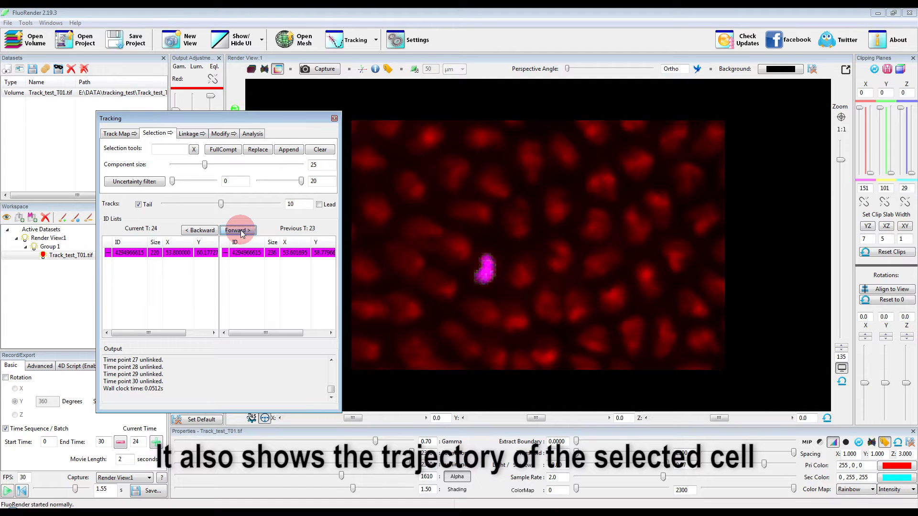
left_click(241, 231)
left_click(241, 231)
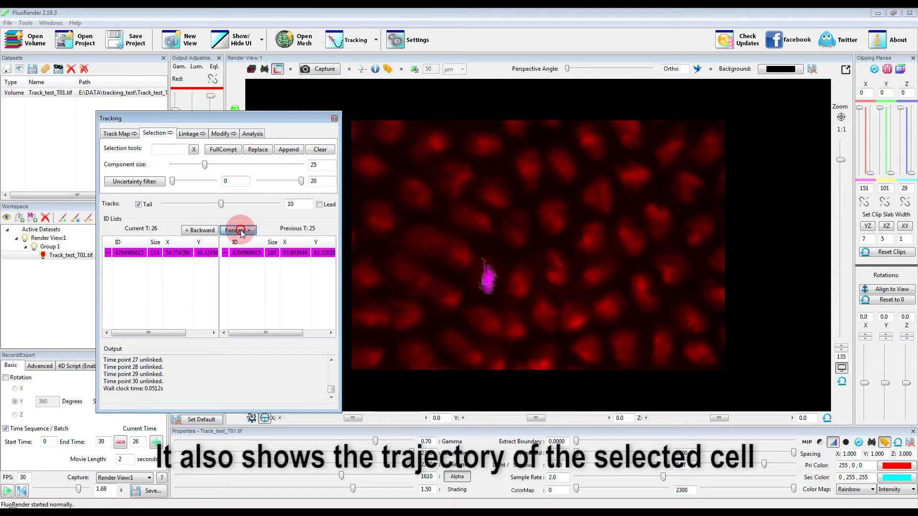
left_click(241, 231)
left_click(240, 230)
left_click(241, 230)
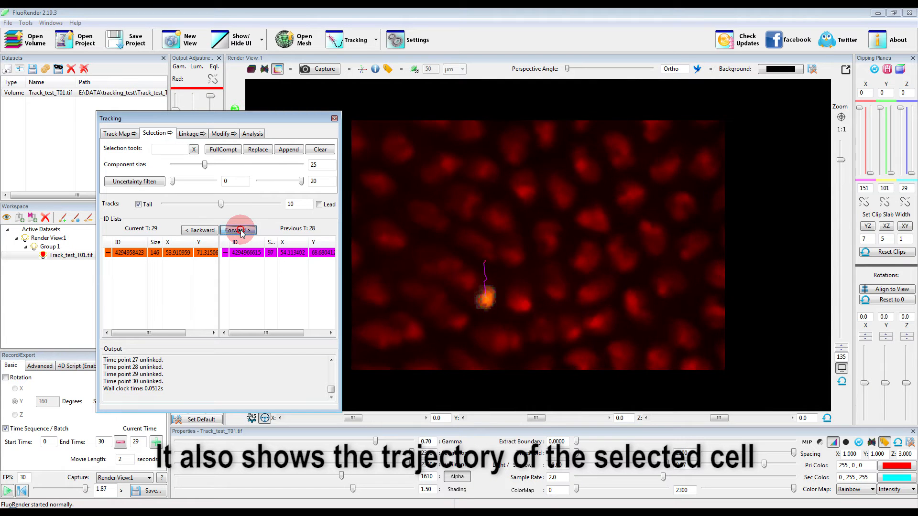
left_click(241, 231)
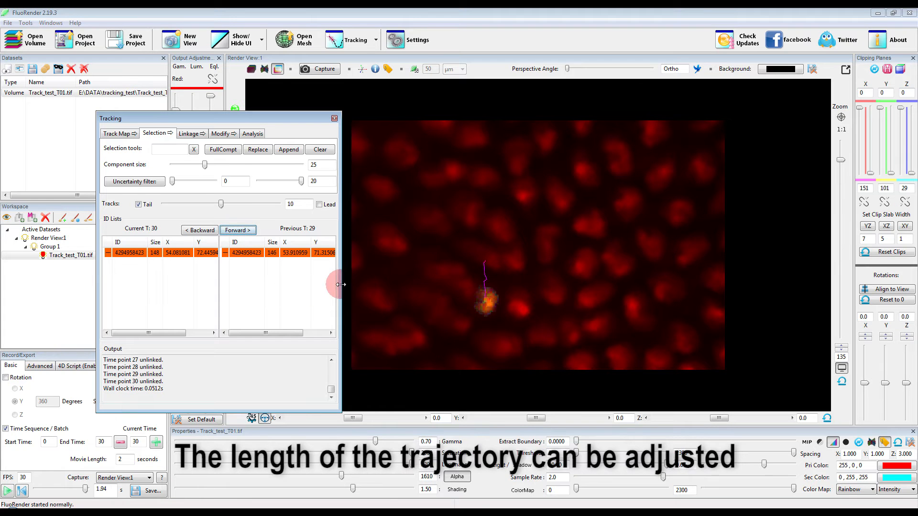
Lengthen the displayed track tail to 30 time points and examine the cell's full trajectory from another angle.
left_click_drag(221, 204, 297, 205)
double_click(301, 201)
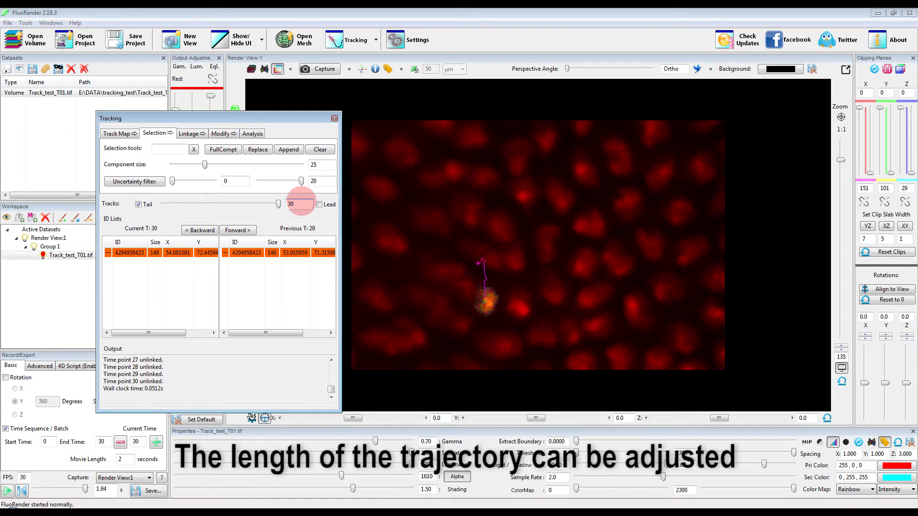
mouse_move(487, 311)
left_mouse_down()
mouse_move(516, 314)
mouse_move(497, 311)
left_mouse_up()
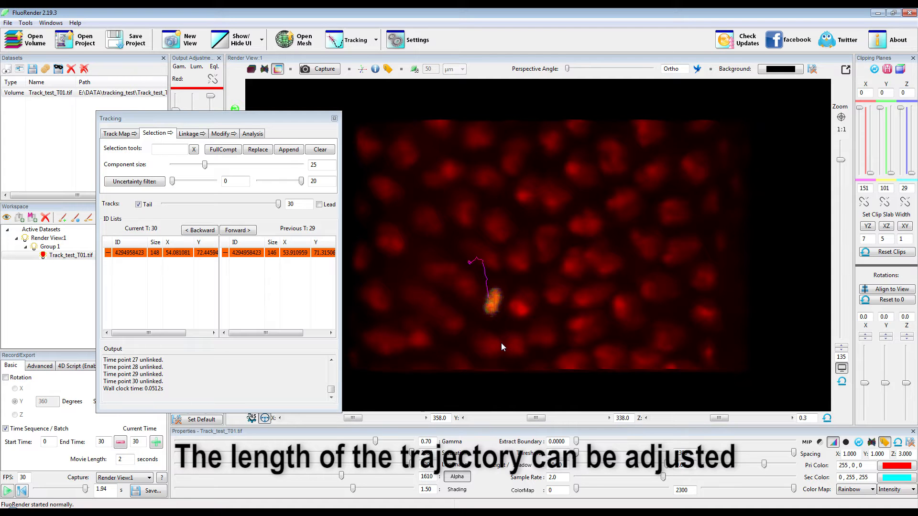
Open the Measurement window beside the Tracking window and convert the selected cell's trajectory to a ruler.
left_click(363, 67)
left_click(377, 43)
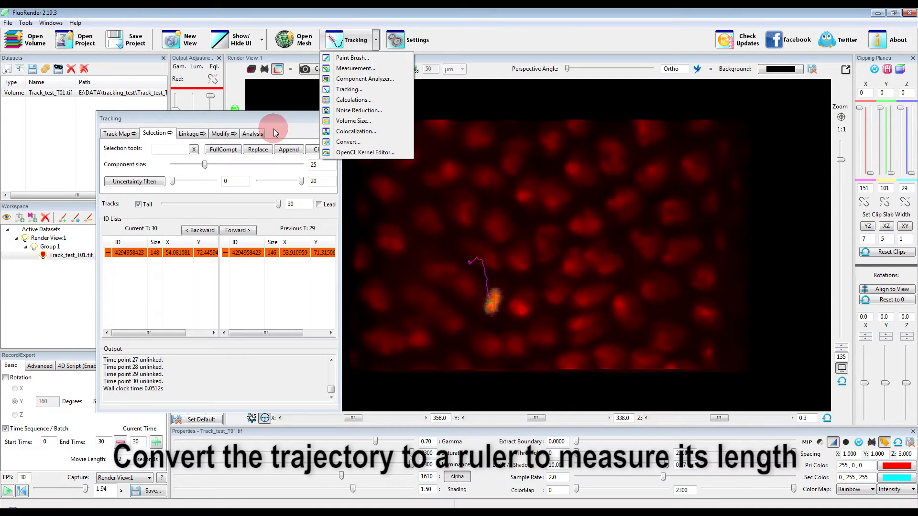
left_click(352, 70)
left_click(259, 116)
left_click_drag(258, 117, 745, 130)
left_click(259, 150)
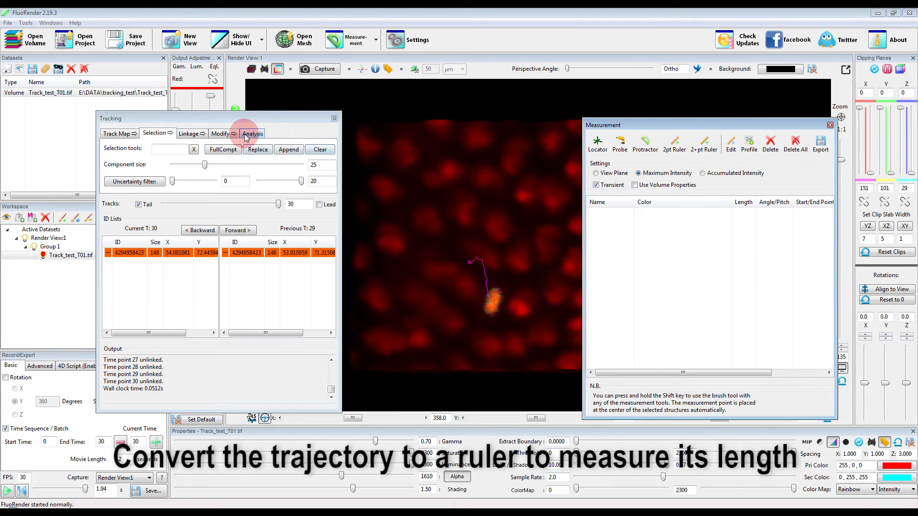
left_click(252, 133)
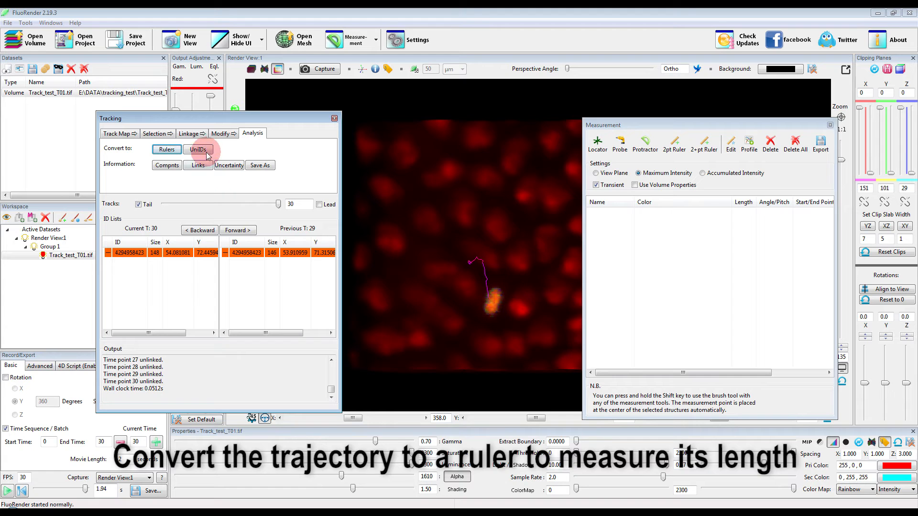
left_click(167, 150)
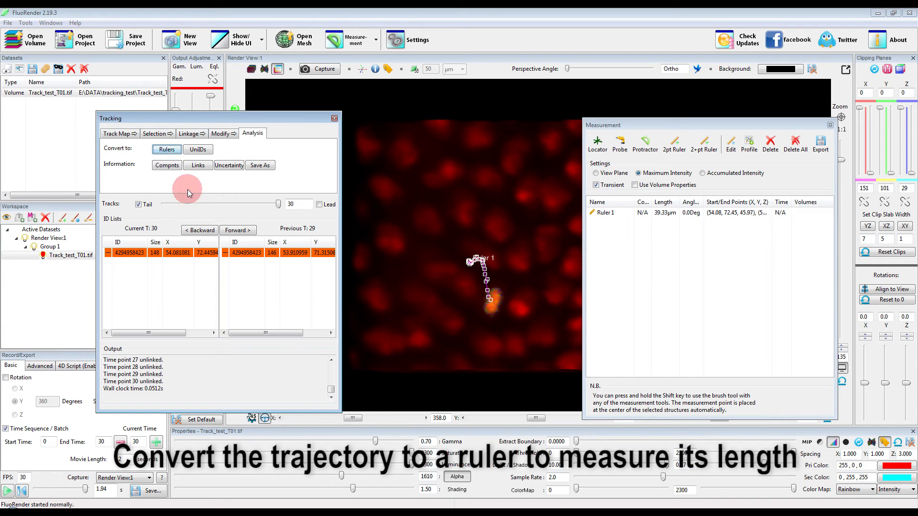
Rename the trajectory ruler as Movement.
left_click(663, 265)
left_click(609, 213)
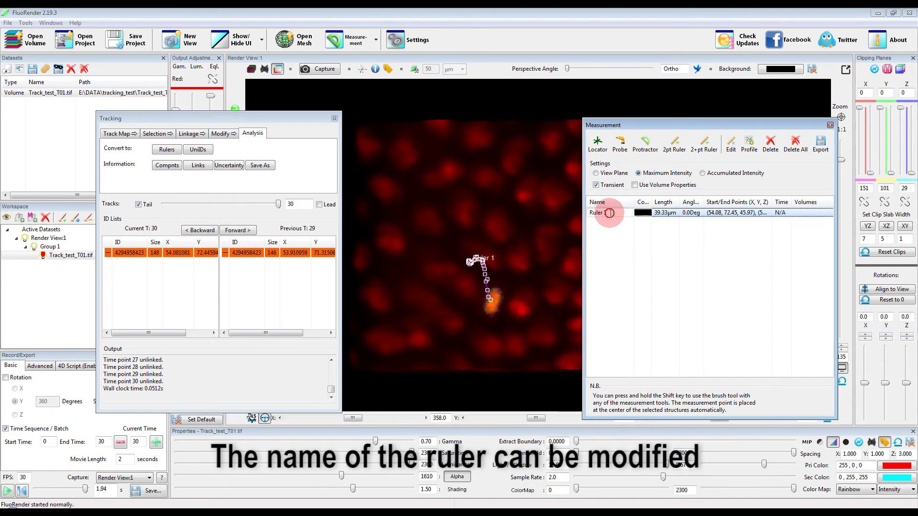
left_click_drag(608, 213, 592, 214)
key("BackSpace")
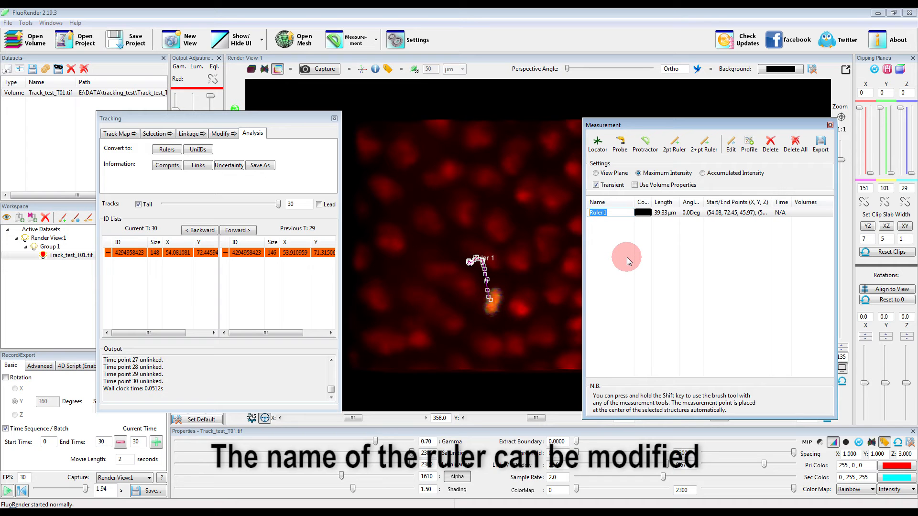
type("ovement")
left_click_drag(507, 327, 468, 338)
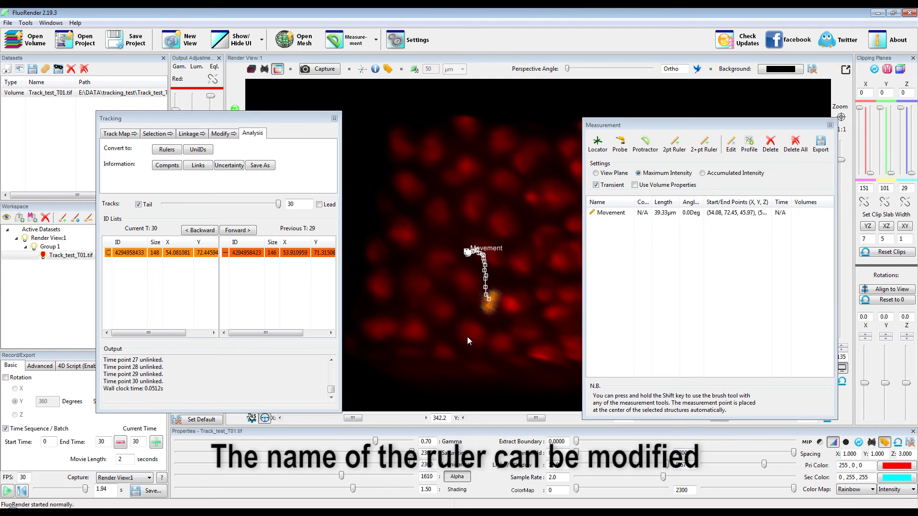
Change the color of the Movement ruler to the basic orange with RGB 255, 128, 64.
left_click(598, 242)
left_click(643, 213)
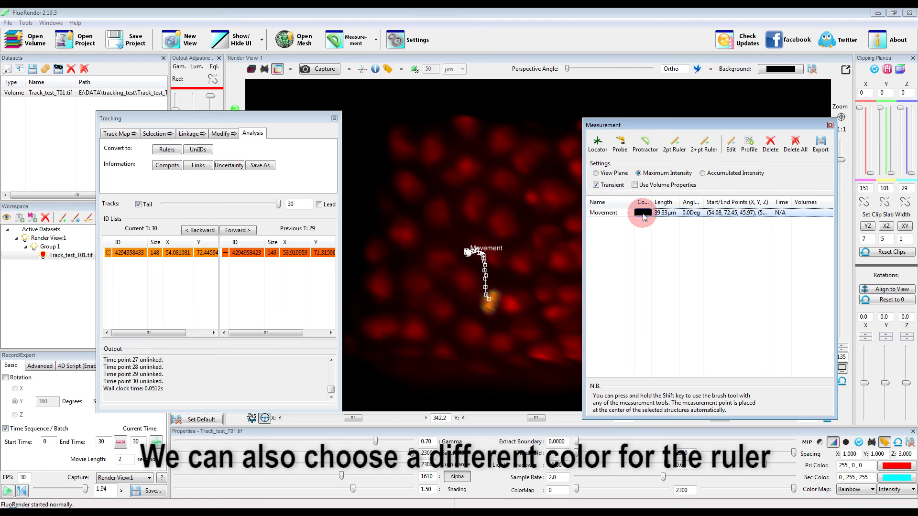
left_click(643, 213)
left_click(613, 181)
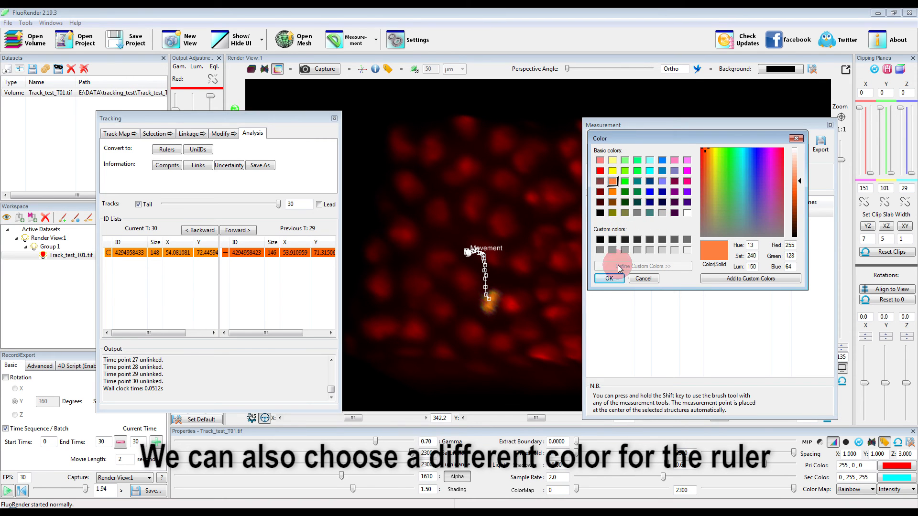
left_click(610, 279)
left_click_drag(511, 317, 533, 318)
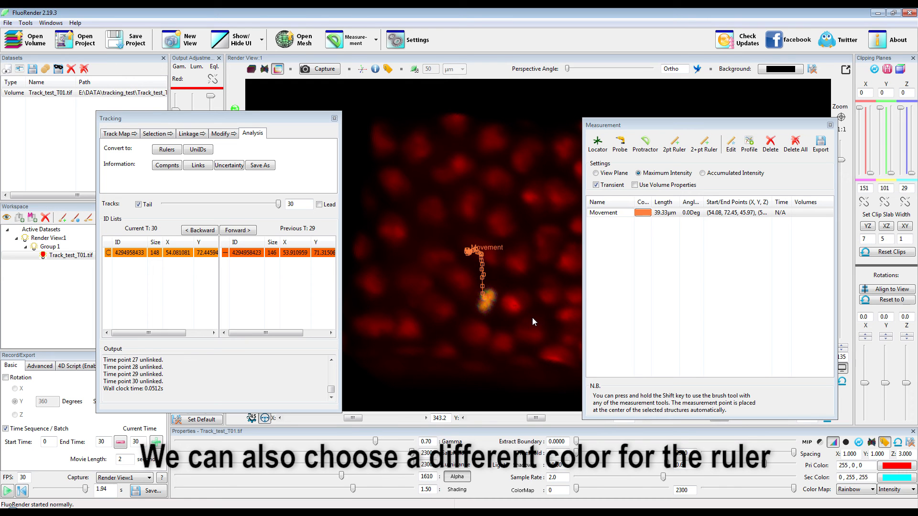